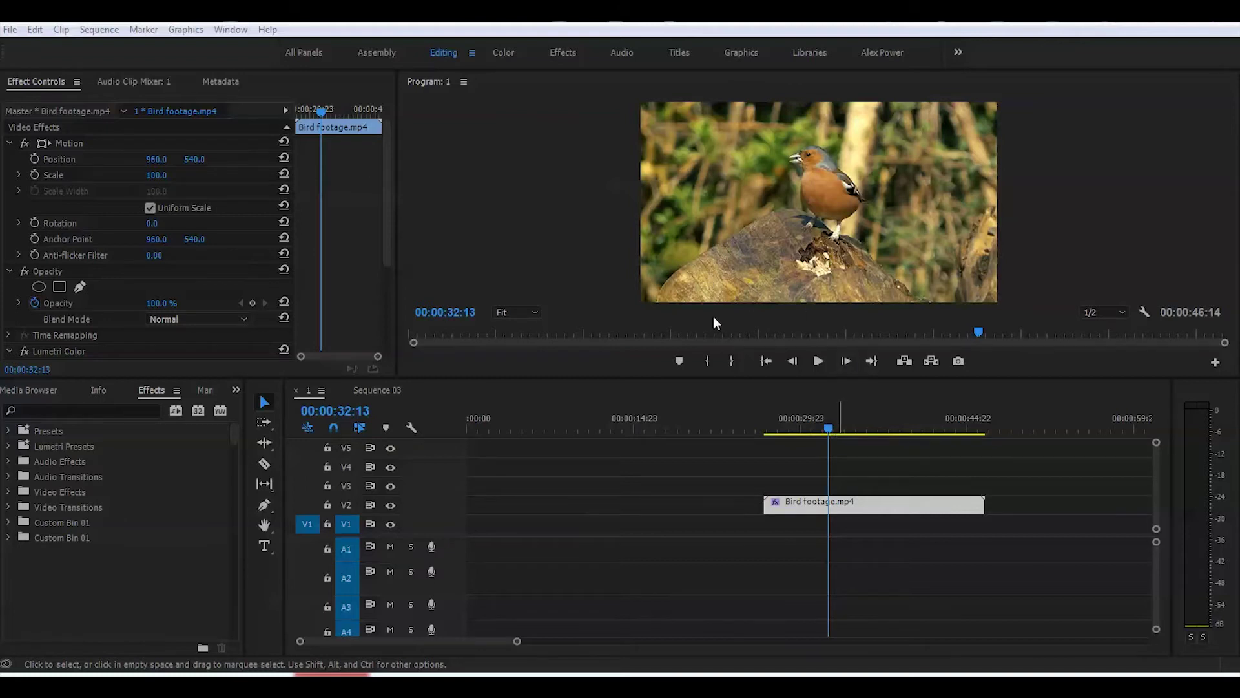
# Create a default adjustment layer and place it on V3 above the second Bird footage clip
pyautogui.moveTo(862, 430); pyautogui.dragTo(808, 428)
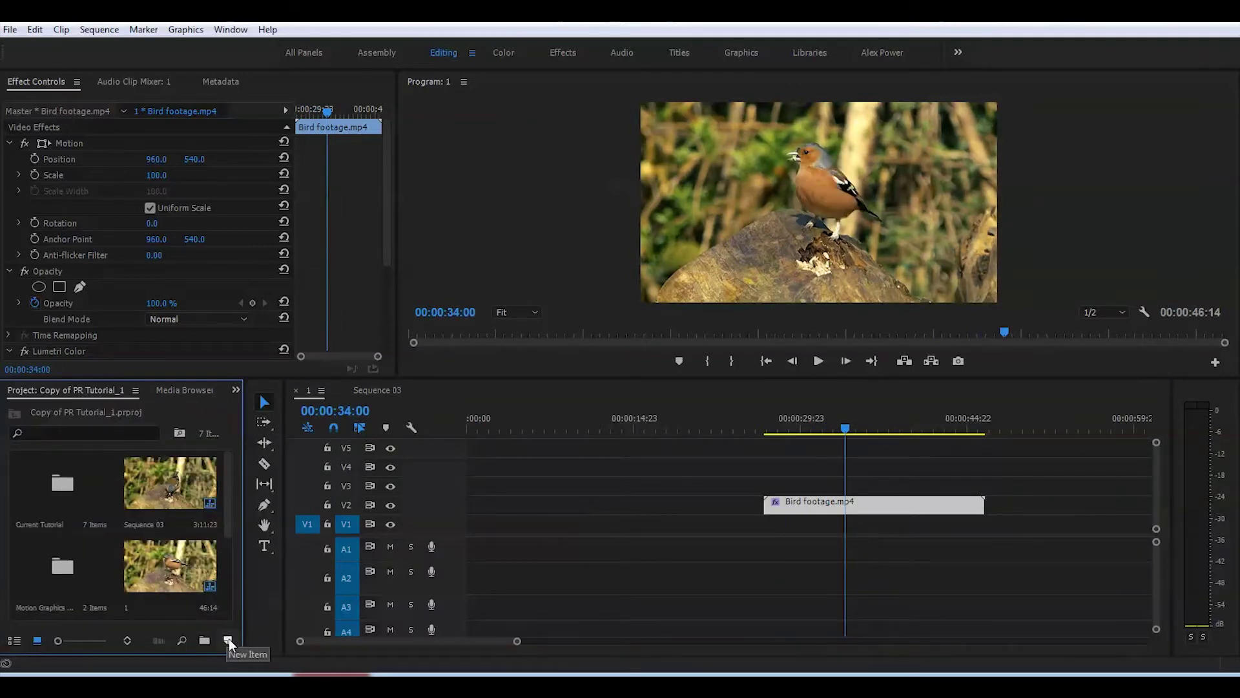
pyautogui.click(228, 640)
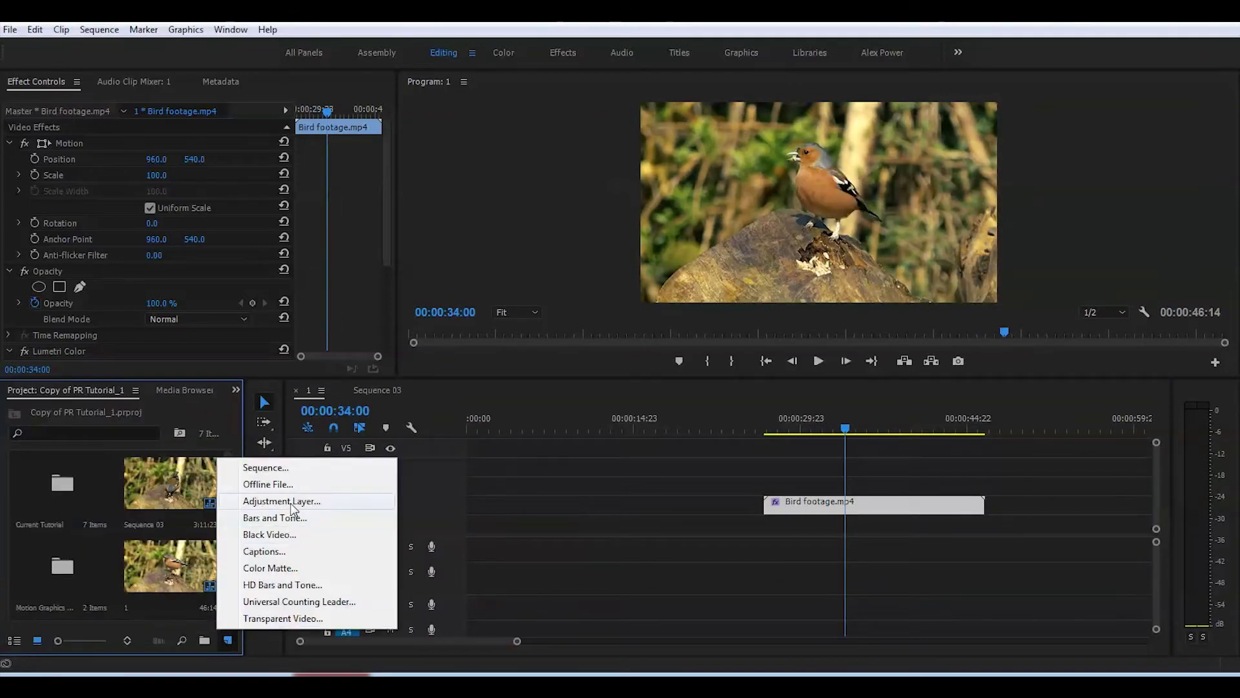
pyautogui.click(290, 505)
pyautogui.click(961, 455)
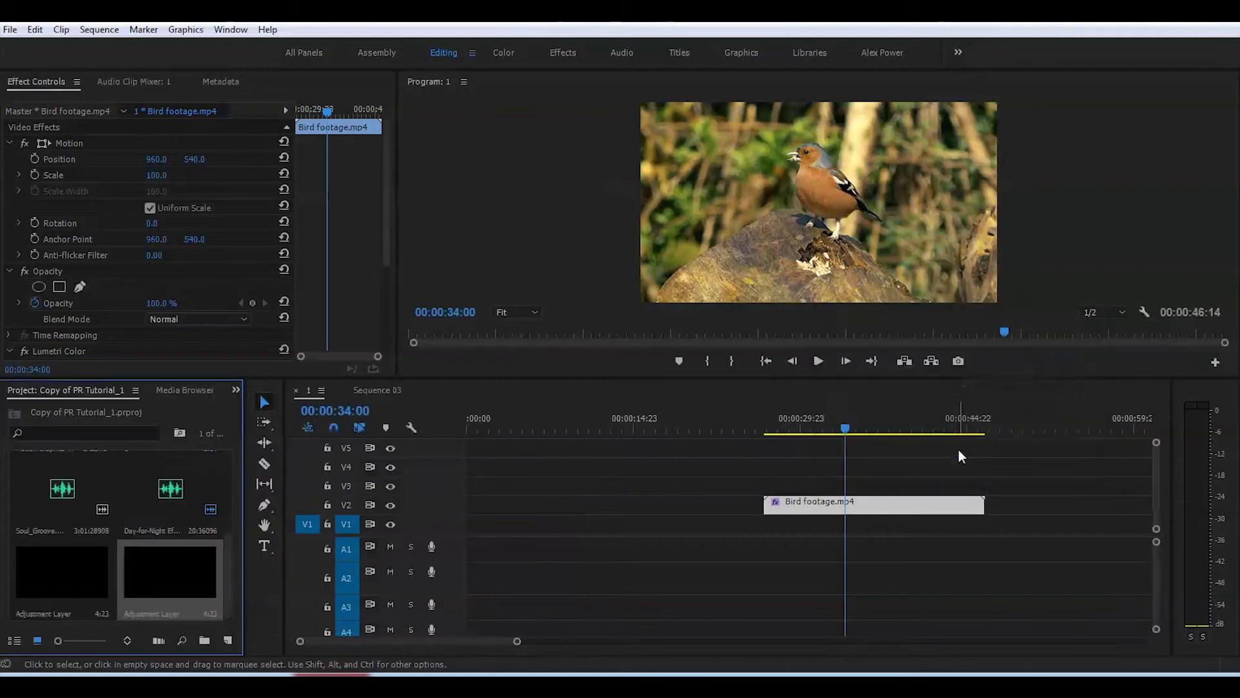
pyautogui.moveTo(145, 582); pyautogui.dragTo(815, 489)
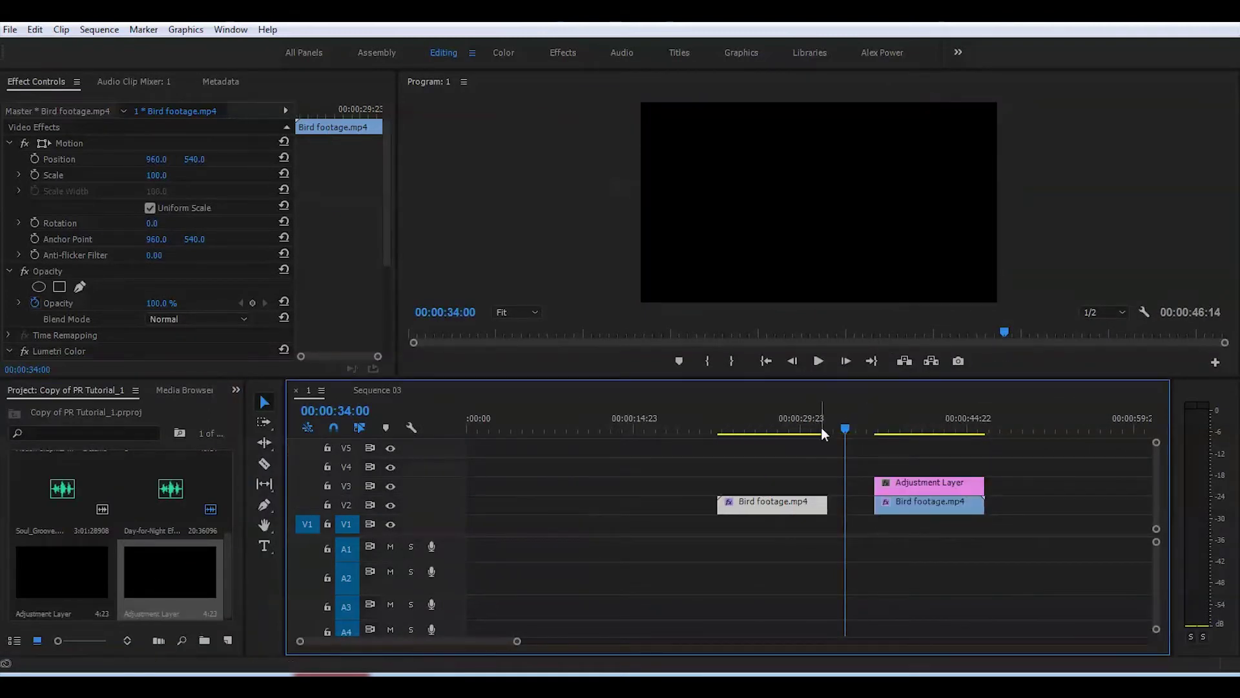
# Scrub and step through the bird footage to review it under the adjustment layer
pyautogui.moveTo(822, 429); pyautogui.dragTo(931, 458)
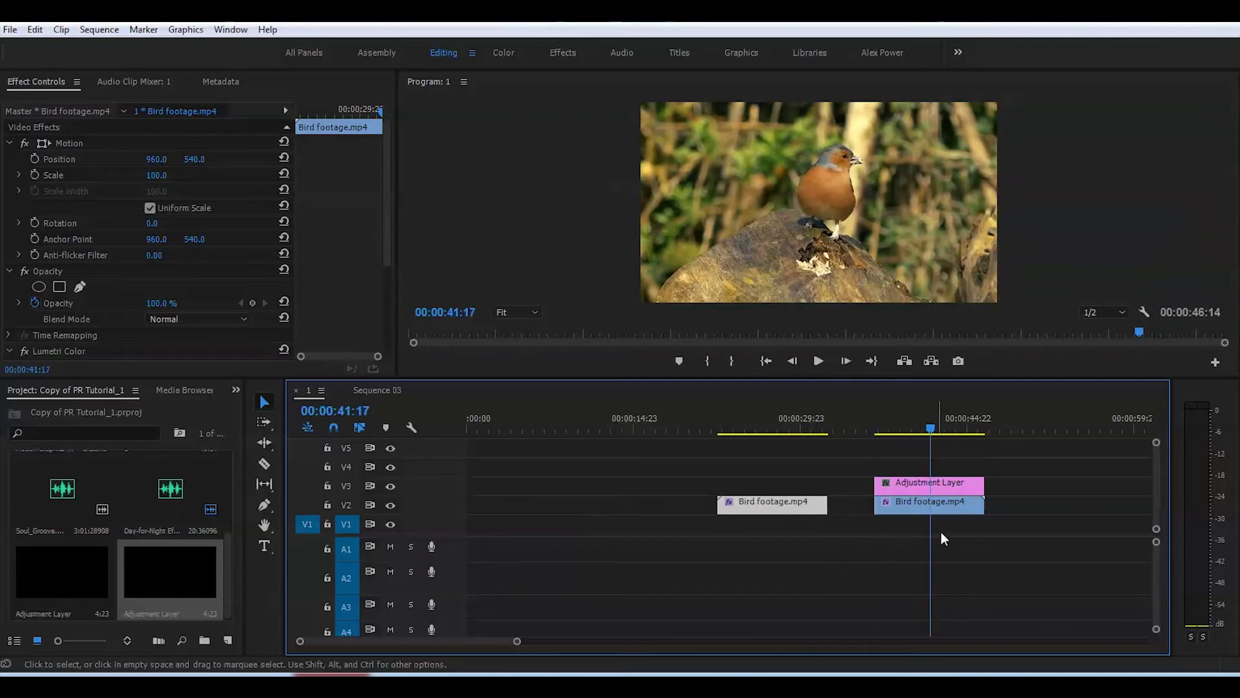
pyautogui.press('Right')
pyautogui.press('Right')
pyautogui.press('Right')
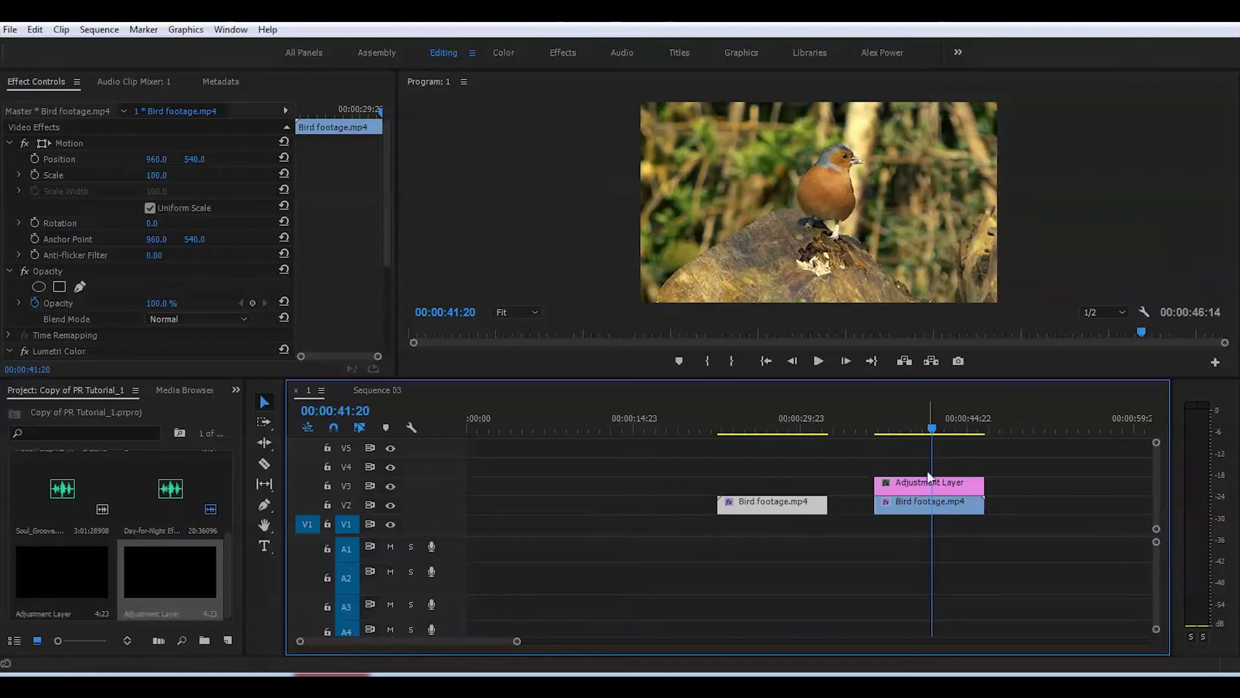
pyautogui.hotkey('shift', '1')
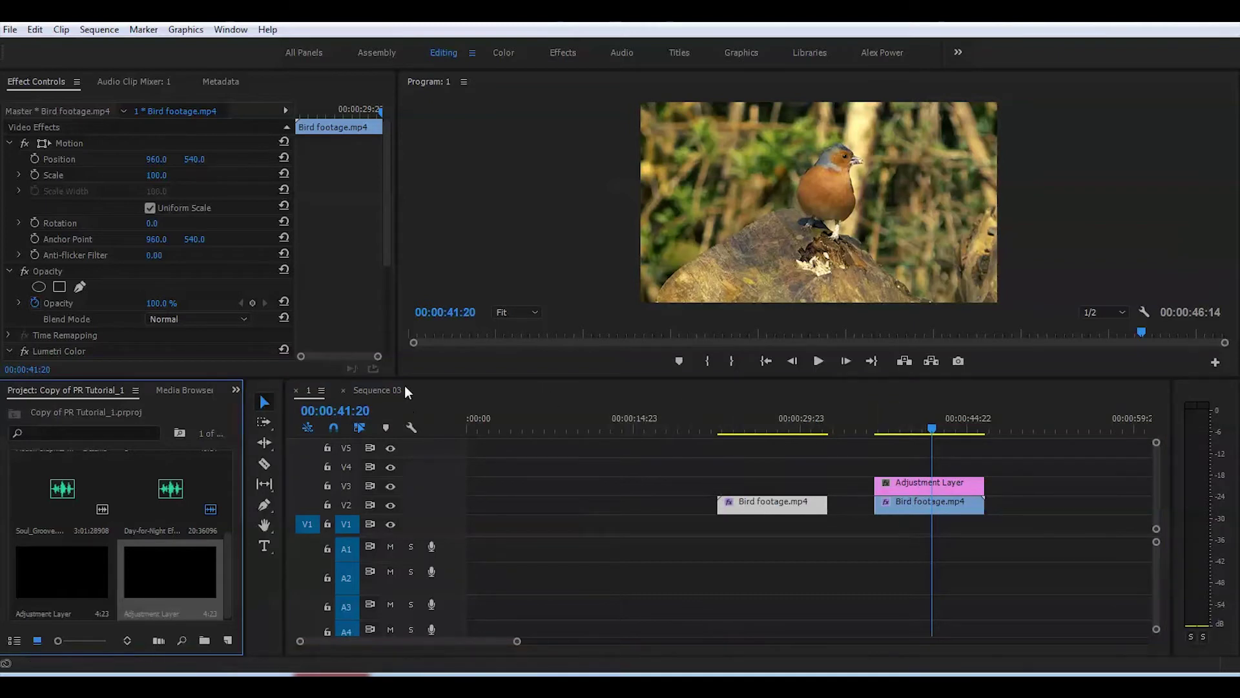
pyautogui.click(236, 389)
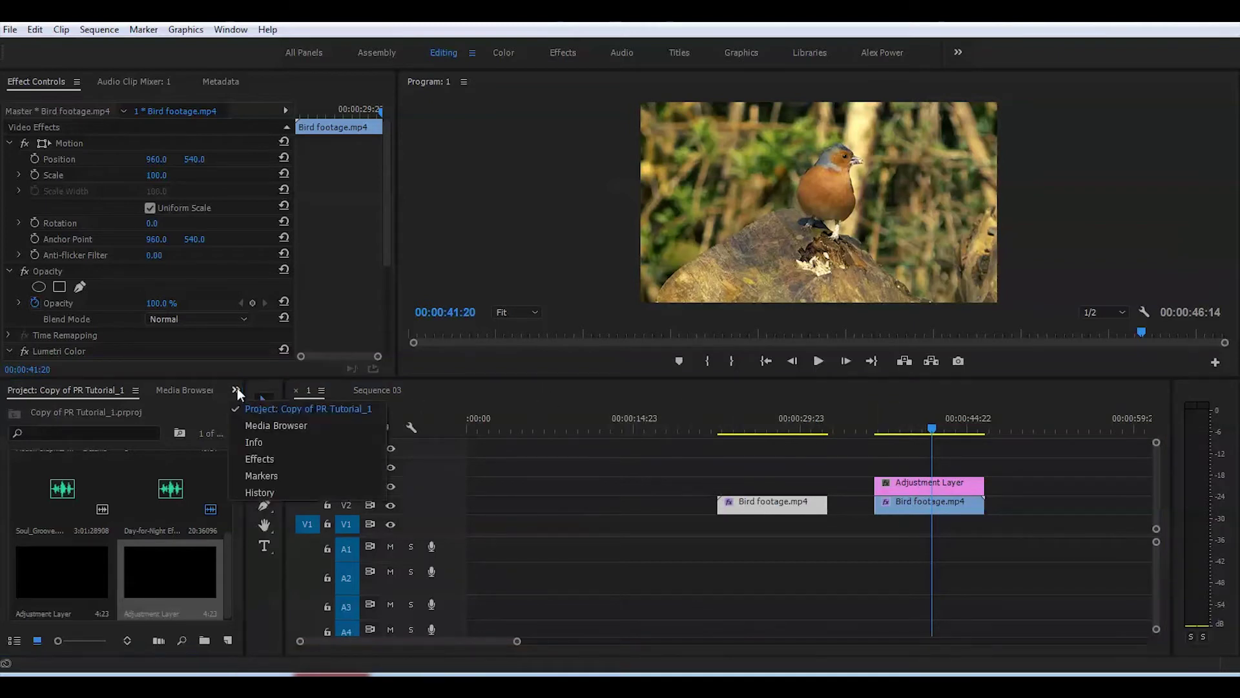
# Search the Effects for 'day' and apply SL Day4Nite (Canon C300) to the adjustment layer
pyautogui.click(252, 458)
pyautogui.click(54, 411)
pyautogui.write('da')
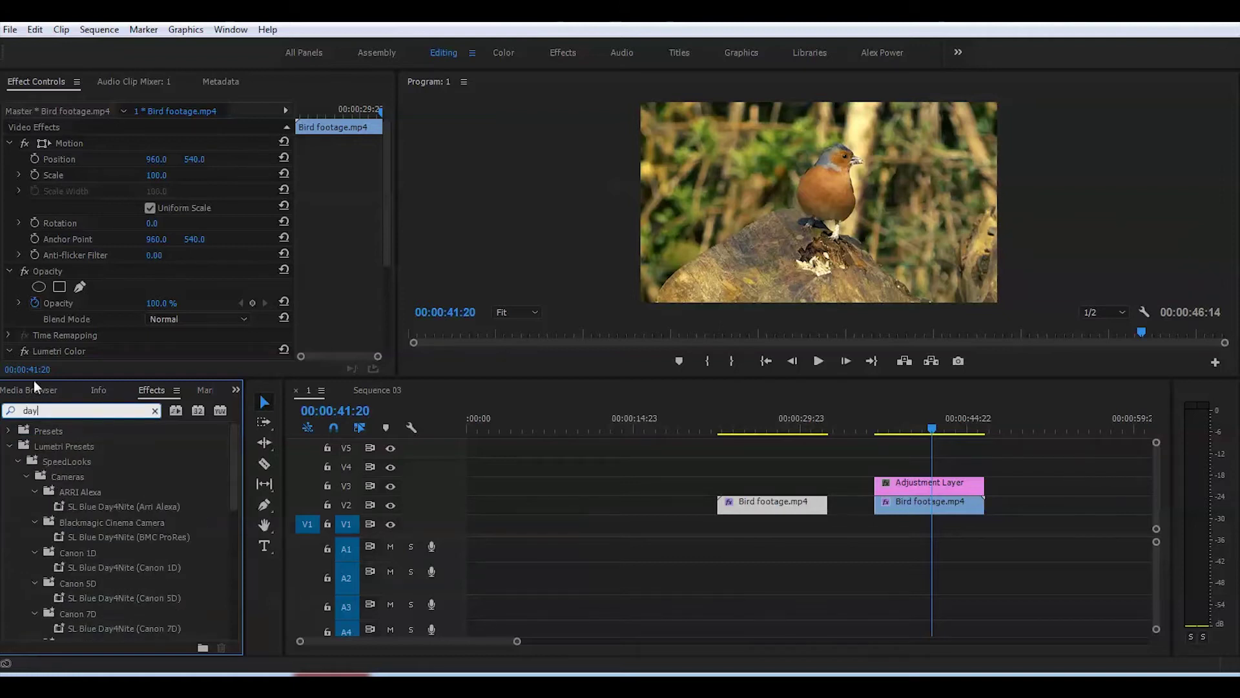
pyautogui.write('y')
pyautogui.scroll(1, 236, 465)
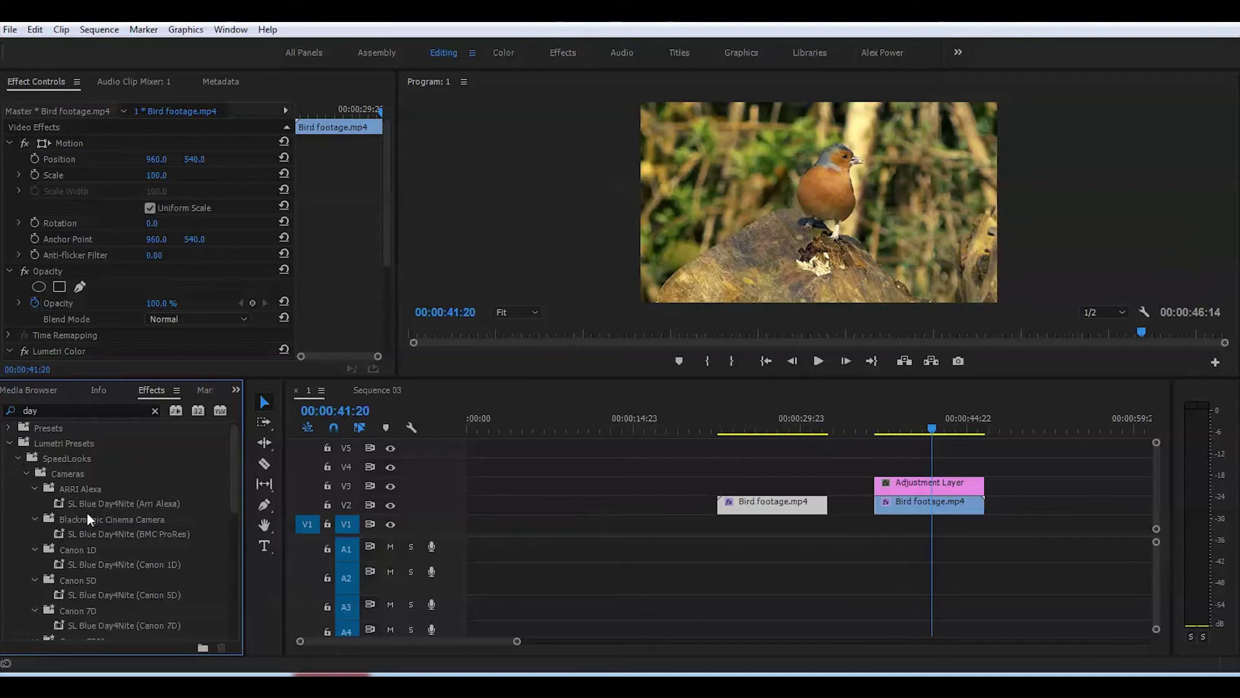
pyautogui.scroll(-1, 86, 519)
pyautogui.scroll(-1, 102, 514)
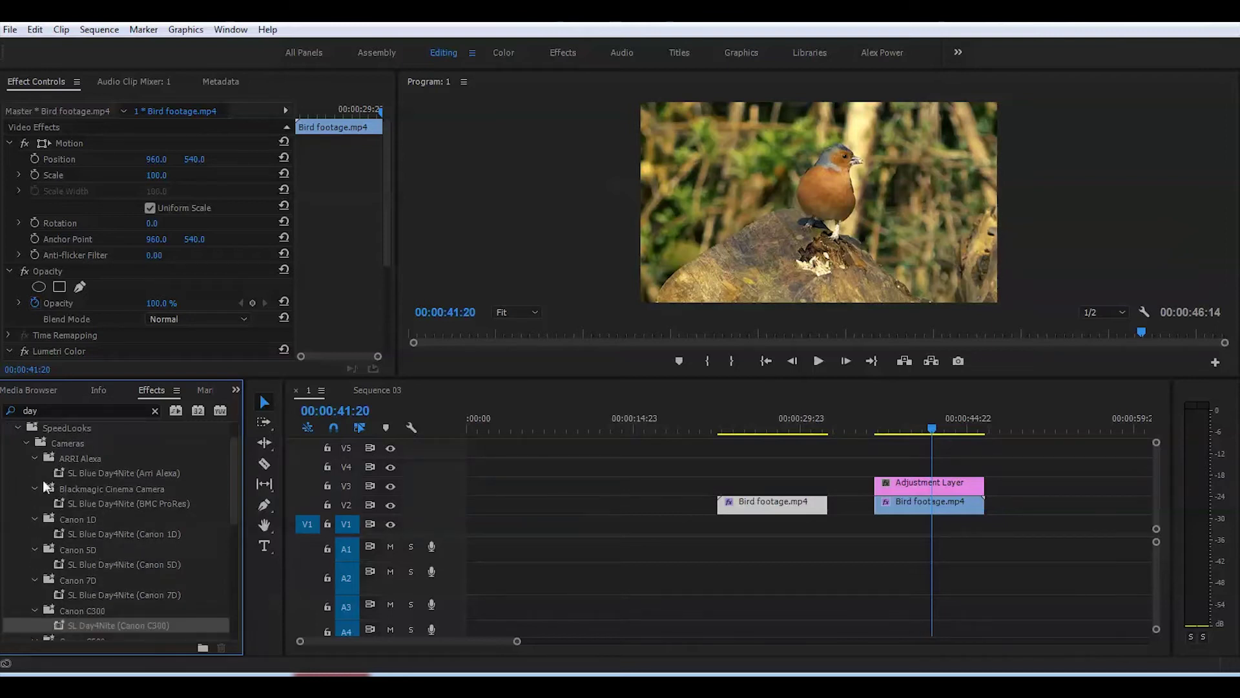
pyautogui.scroll(-1, 90, 505)
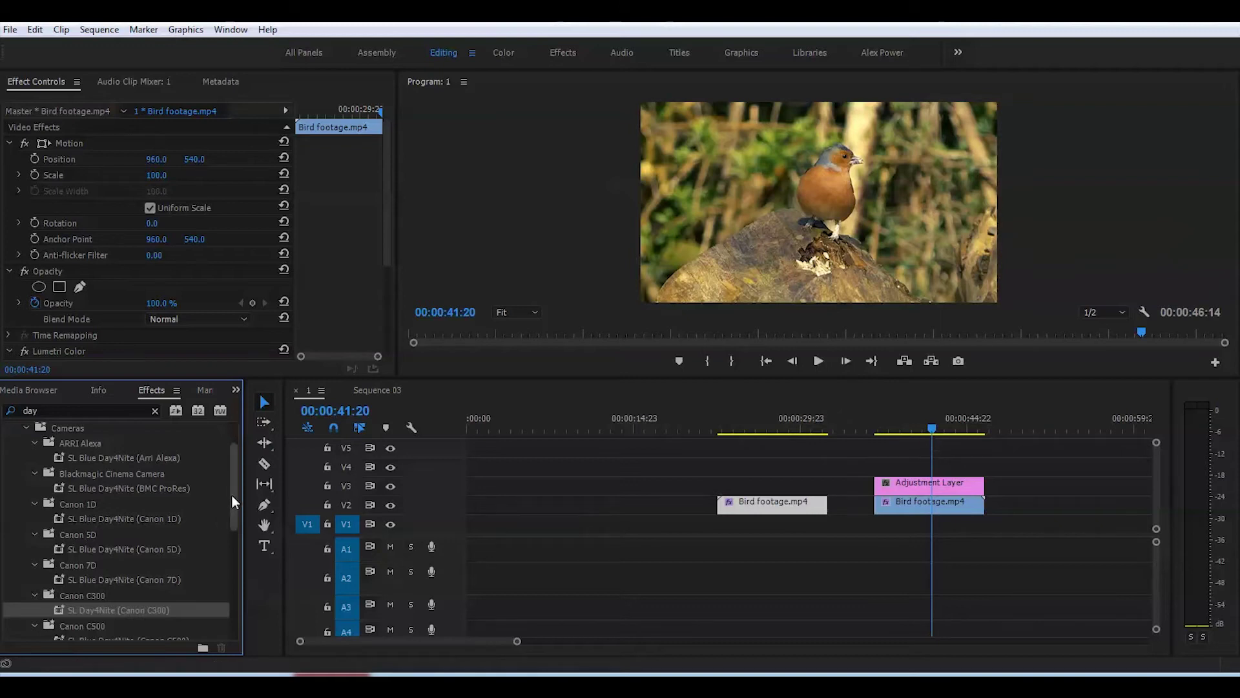
pyautogui.scroll(-1, 86, 556)
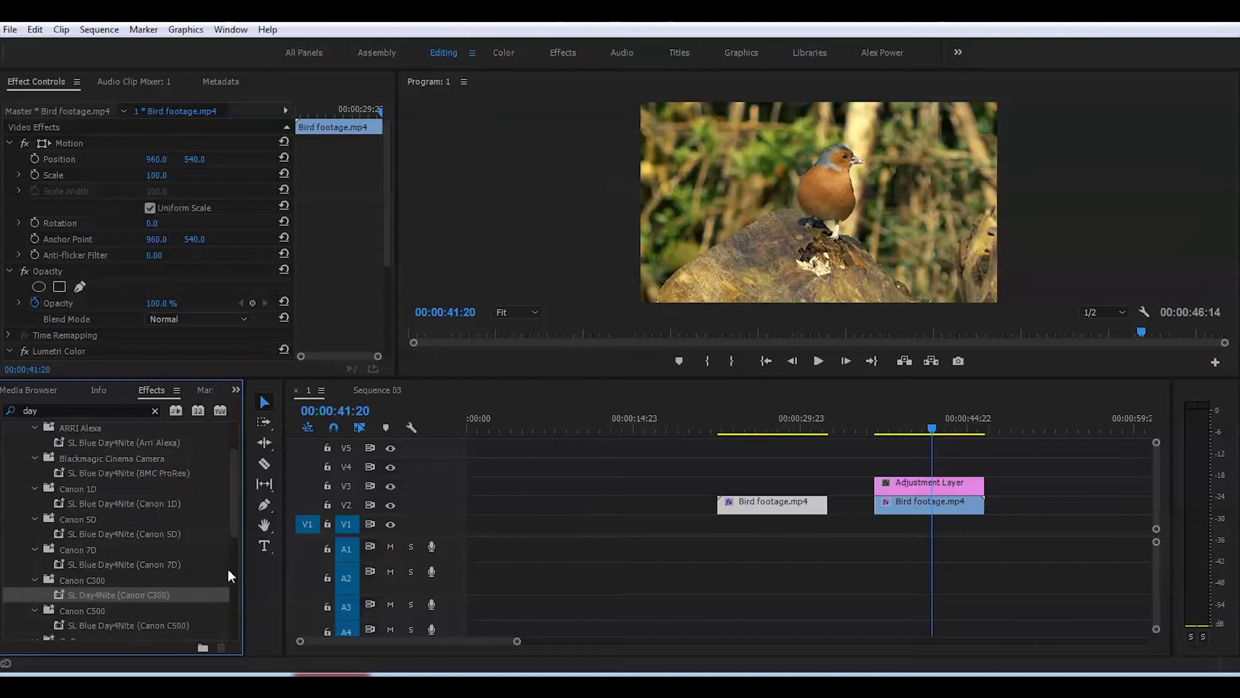
pyautogui.scroll(-2, 227, 538)
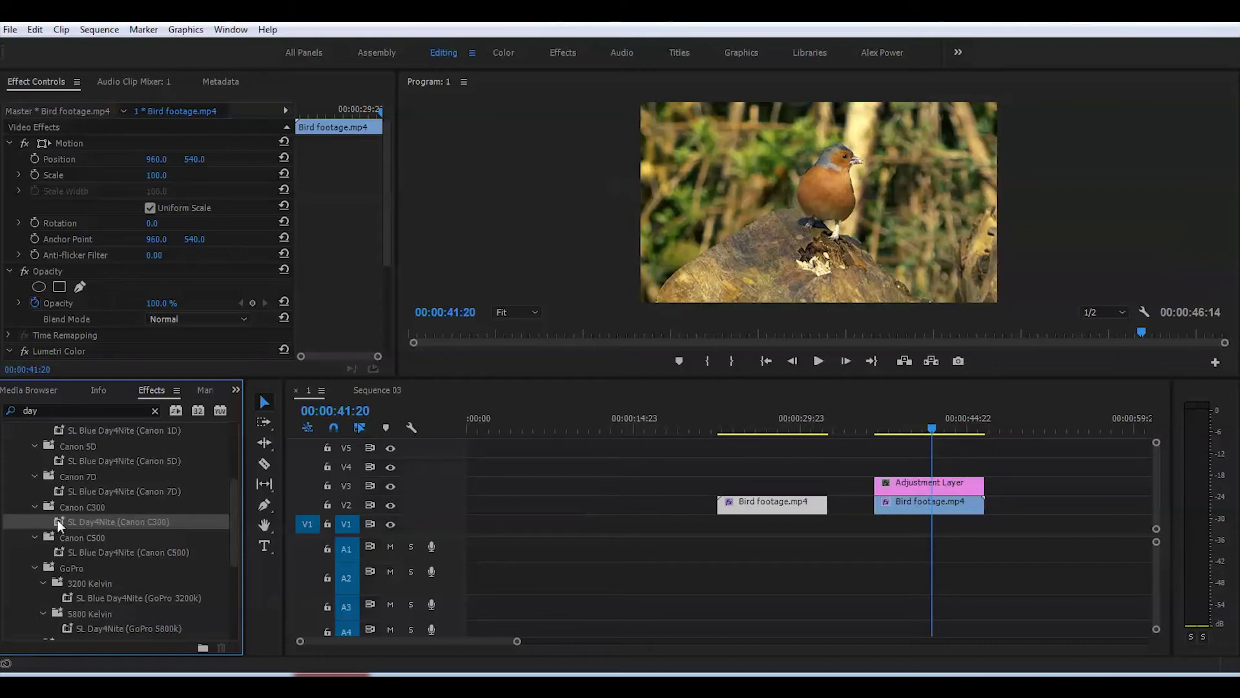
pyautogui.moveTo(58, 520); pyautogui.dragTo(932, 485)
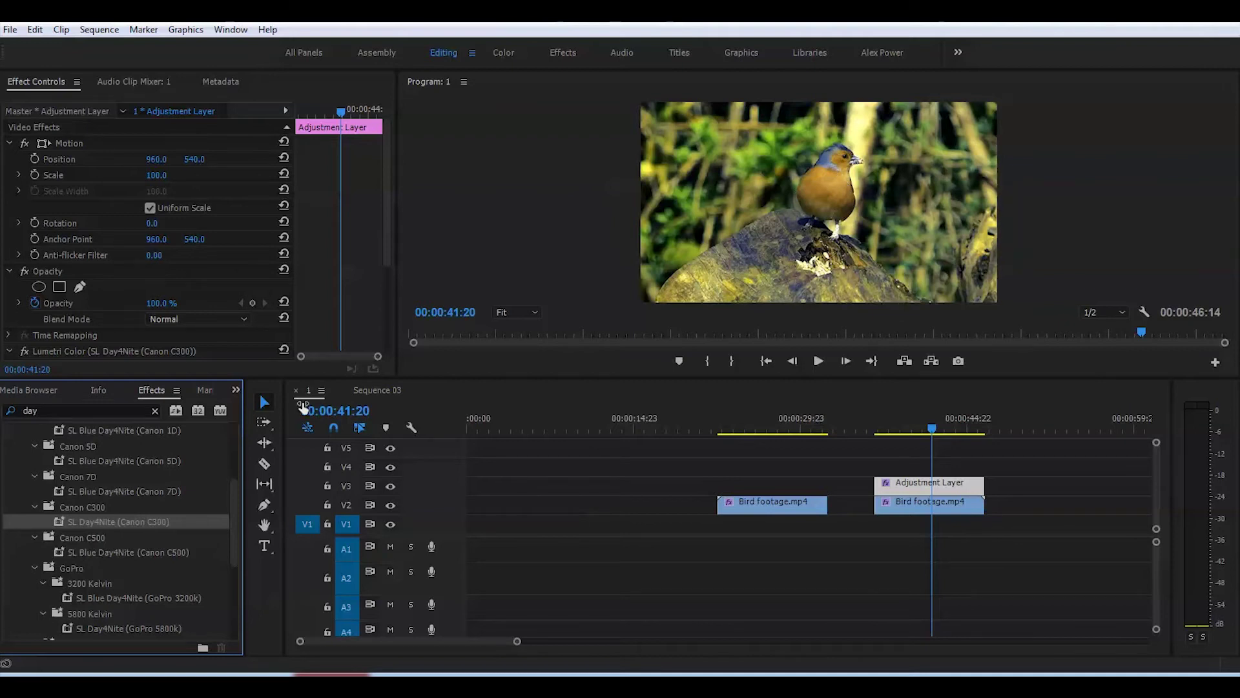
# Toggle the Lumetri Color effect off and on to compare the Day4Nite look, leaving it on
pyautogui.scroll(-1, 67, 256)
pyautogui.click(23, 321)
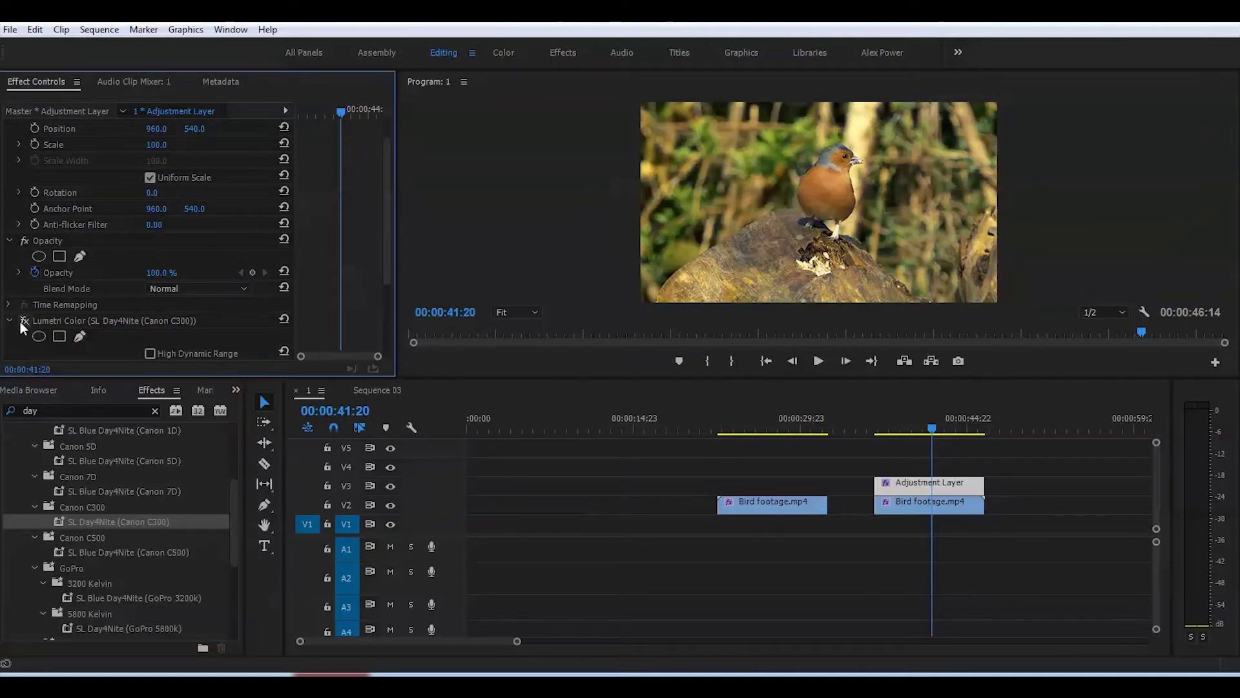
pyautogui.click(22, 321)
pyautogui.click(21, 321)
pyautogui.click(22, 321)
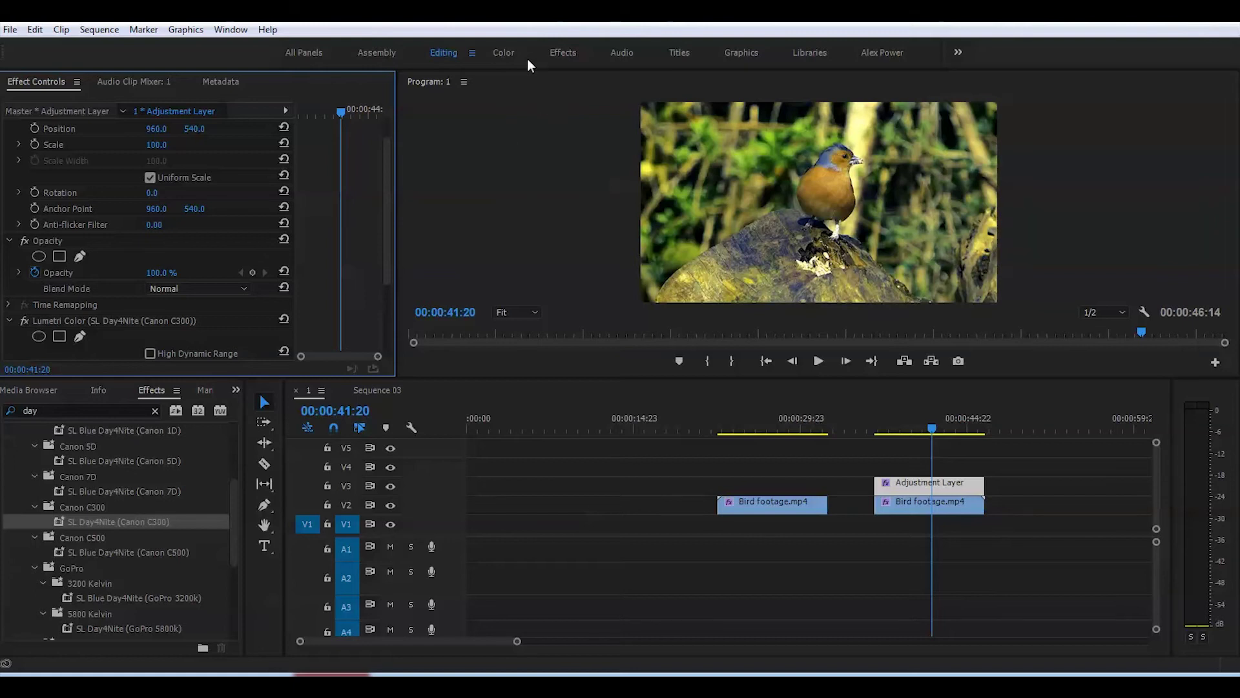
# In the Color workspace's Basic Correction, lower the saturation slightly
pyautogui.click(503, 53)
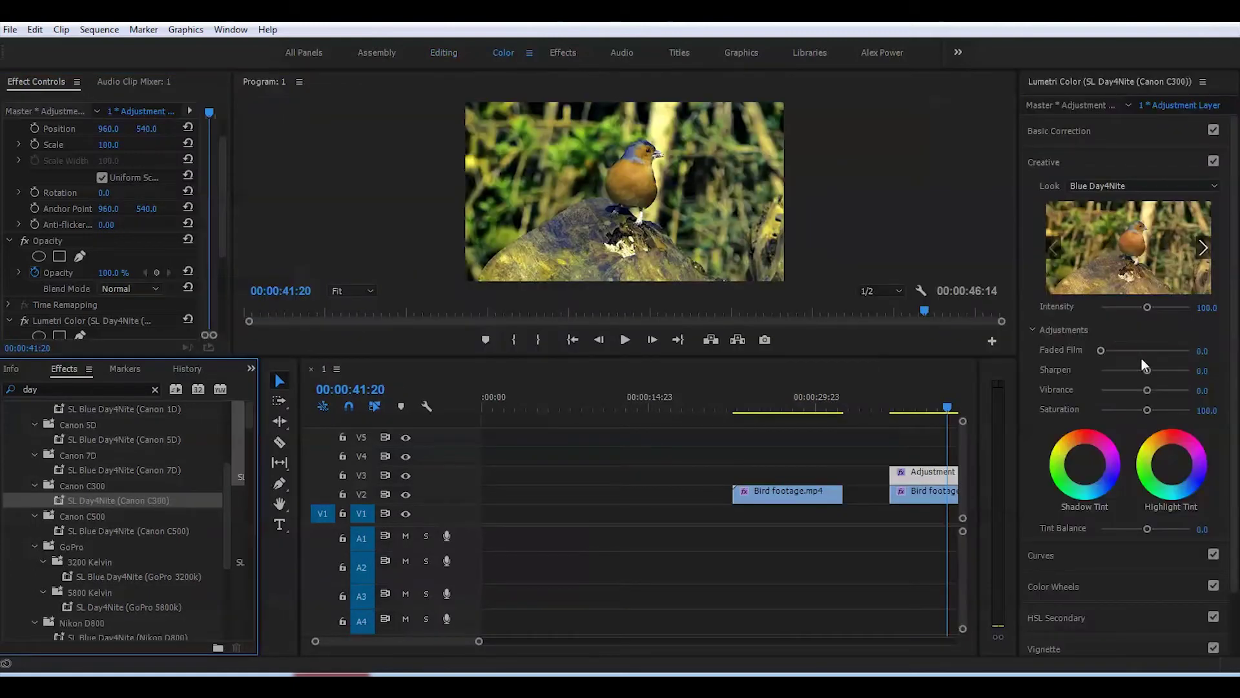
pyautogui.click(1059, 130)
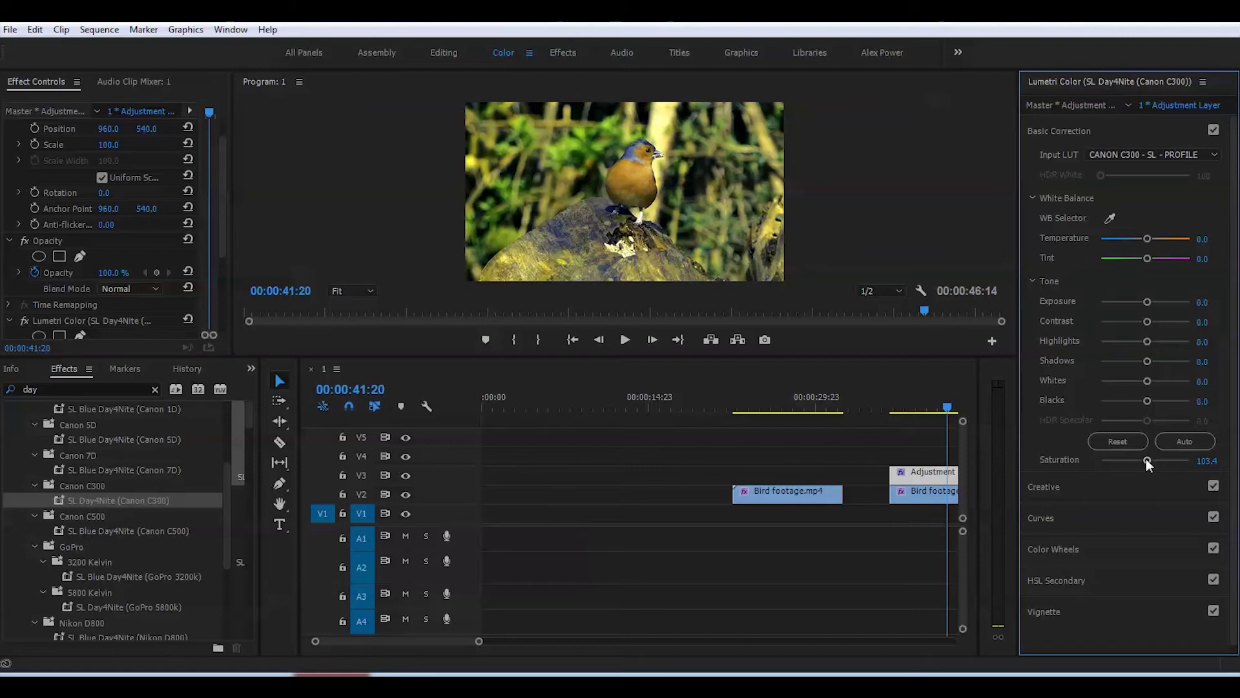
pyautogui.click(1138, 463)
pyautogui.moveTo(1138, 464)
pyautogui.mouseDown()
pyautogui.moveTo(1150, 464)
pyautogui.moveTo(1138, 465)
pyautogui.mouseUp()
# Cool temperature to -44.1, drop exposure to -1.8, shadows to -37.3, and pull highlights down
pyautogui.moveTo(1148, 239); pyautogui.dragTo(1125, 241)
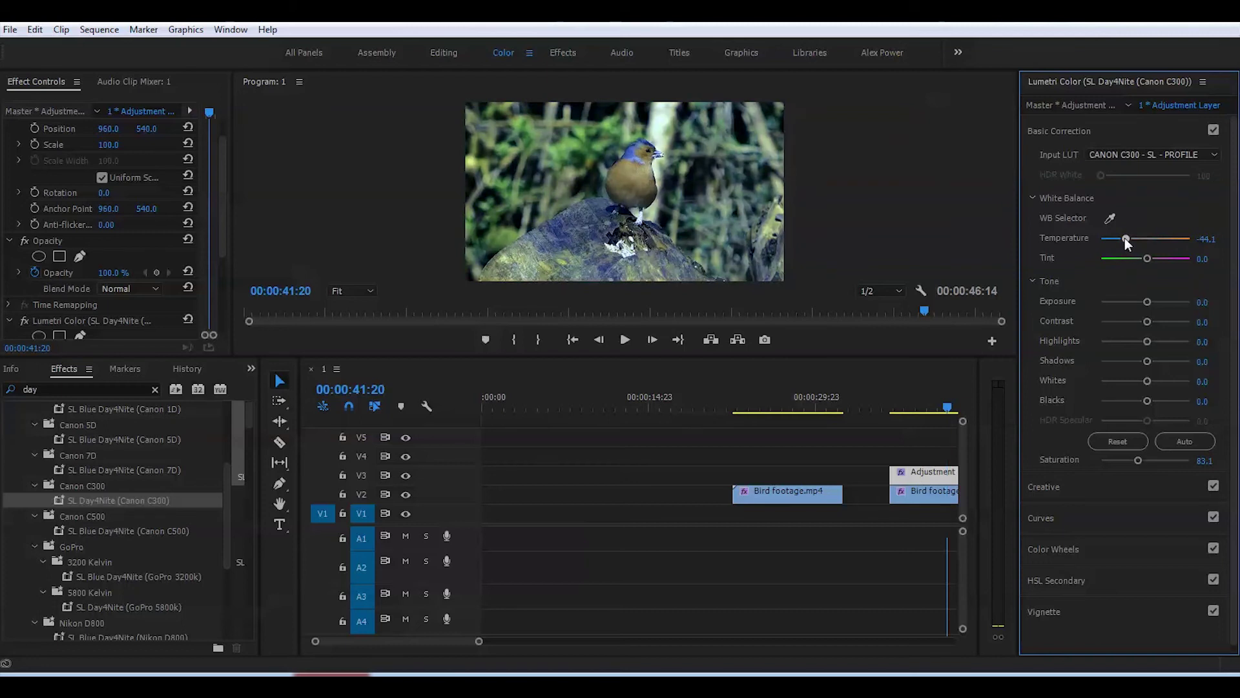
pyautogui.moveTo(1149, 302); pyautogui.dragTo(1130, 301)
pyautogui.moveTo(1147, 341)
pyautogui.mouseDown()
pyautogui.moveTo(1122, 342)
pyautogui.moveTo(1132, 344)
pyautogui.mouseUp()
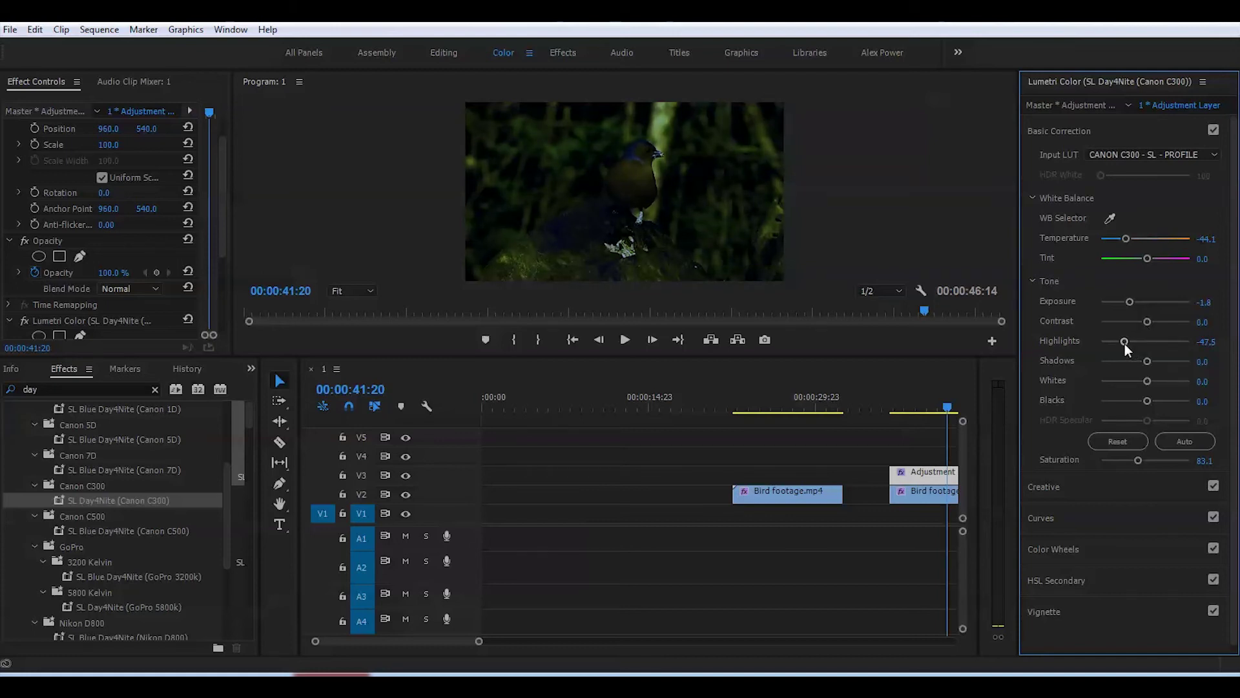
pyautogui.moveTo(1147, 362); pyautogui.dragTo(1129, 361)
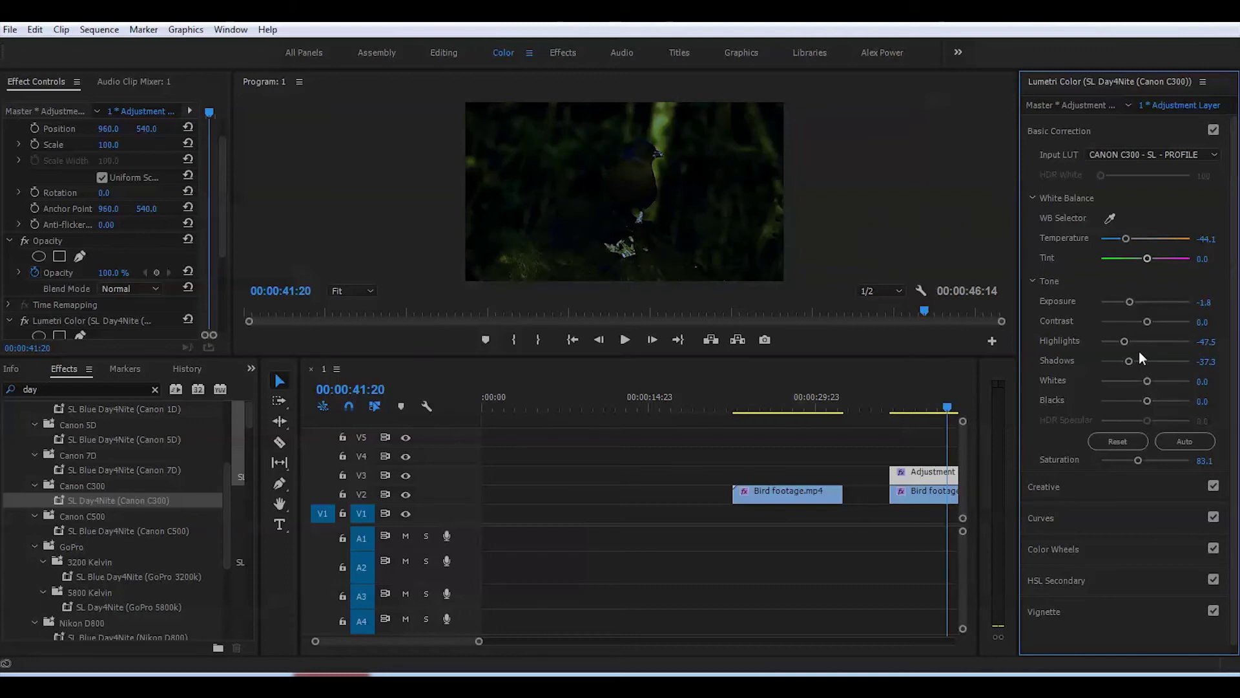
pyautogui.moveTo(1125, 347)
pyautogui.mouseDown()
pyautogui.moveTo(1136, 347)
pyautogui.moveTo(1114, 347)
pyautogui.mouseUp()
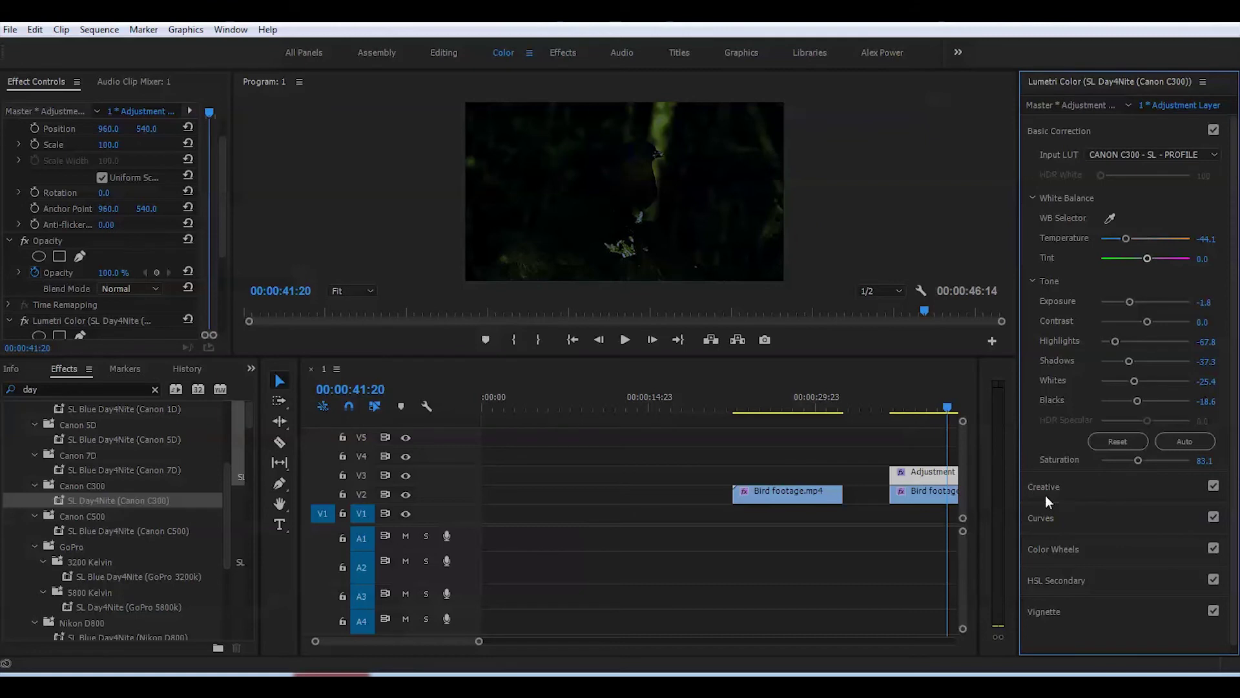
pyautogui.click(1054, 517)
# Add a control point and bend the RGB curve into a gentle S-shape
pyautogui.moveTo(1201, 308); pyautogui.dragTo(1202, 308)
pyautogui.moveTo(1143, 368); pyautogui.dragTo(1149, 370)
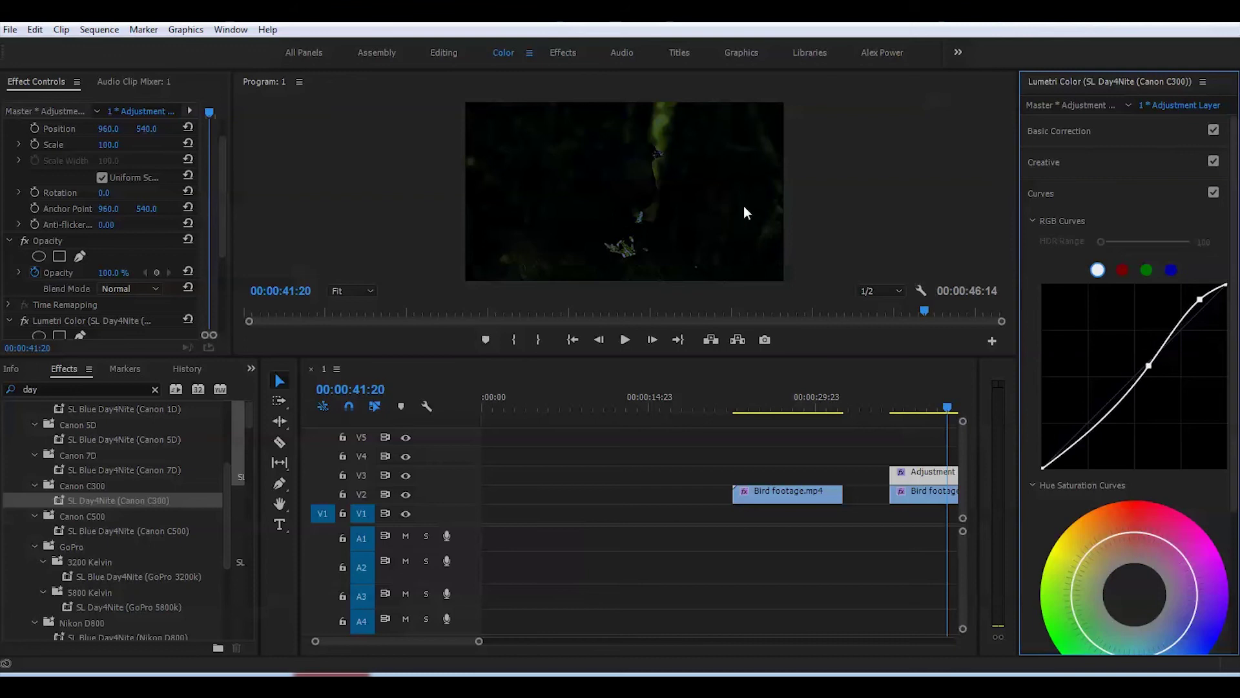
pyautogui.click(1058, 132)
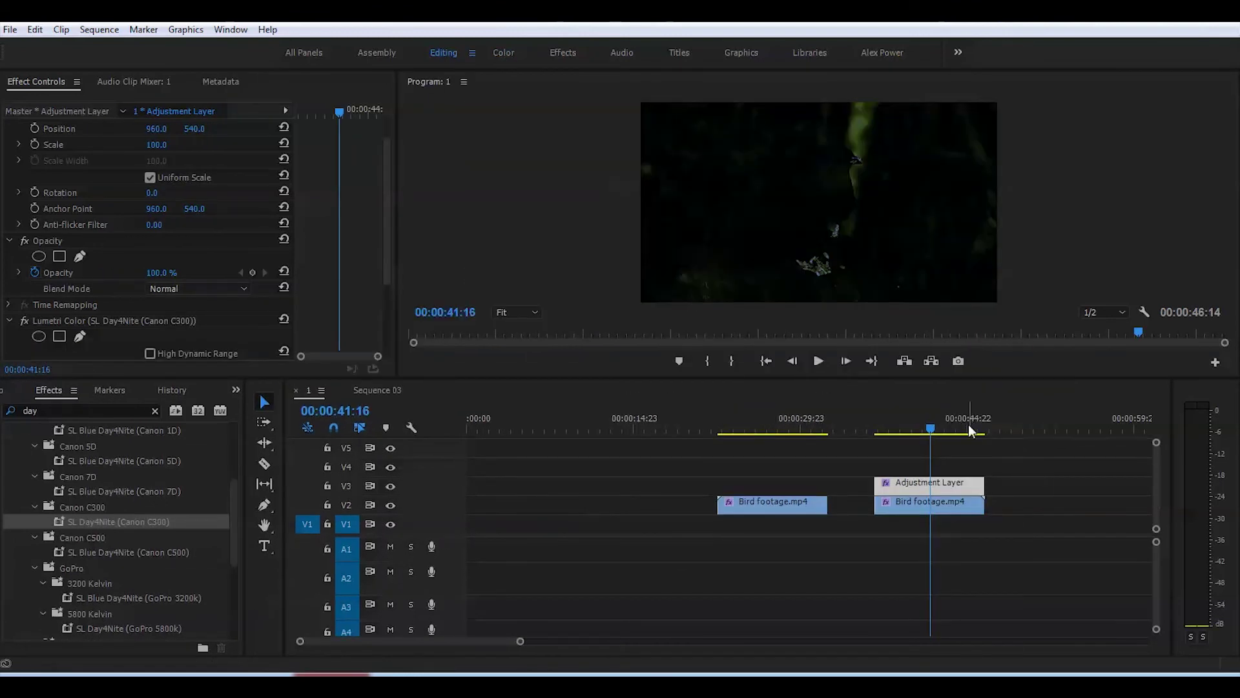
# Move the day clip against the graded clip and nest the graded clip with its adjustment layer
pyautogui.moveTo(786, 507); pyautogui.dragTo(833, 513)
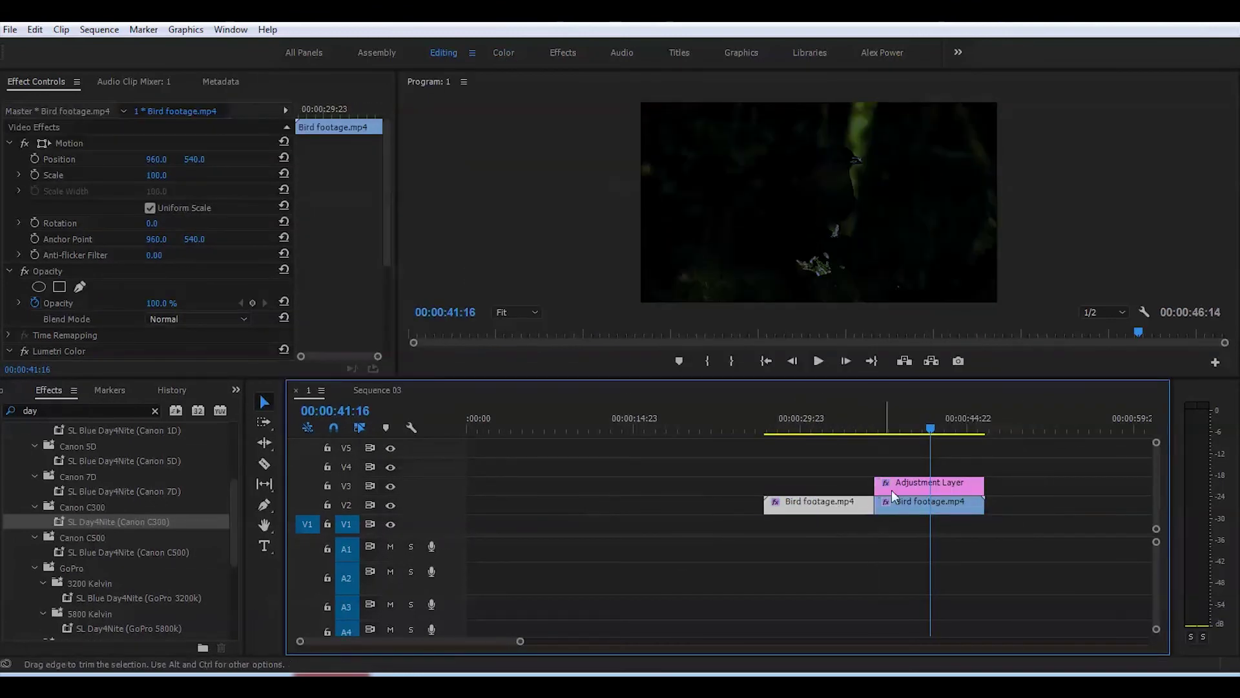
pyautogui.rightClick(912, 489)
pyautogui.click(973, 447)
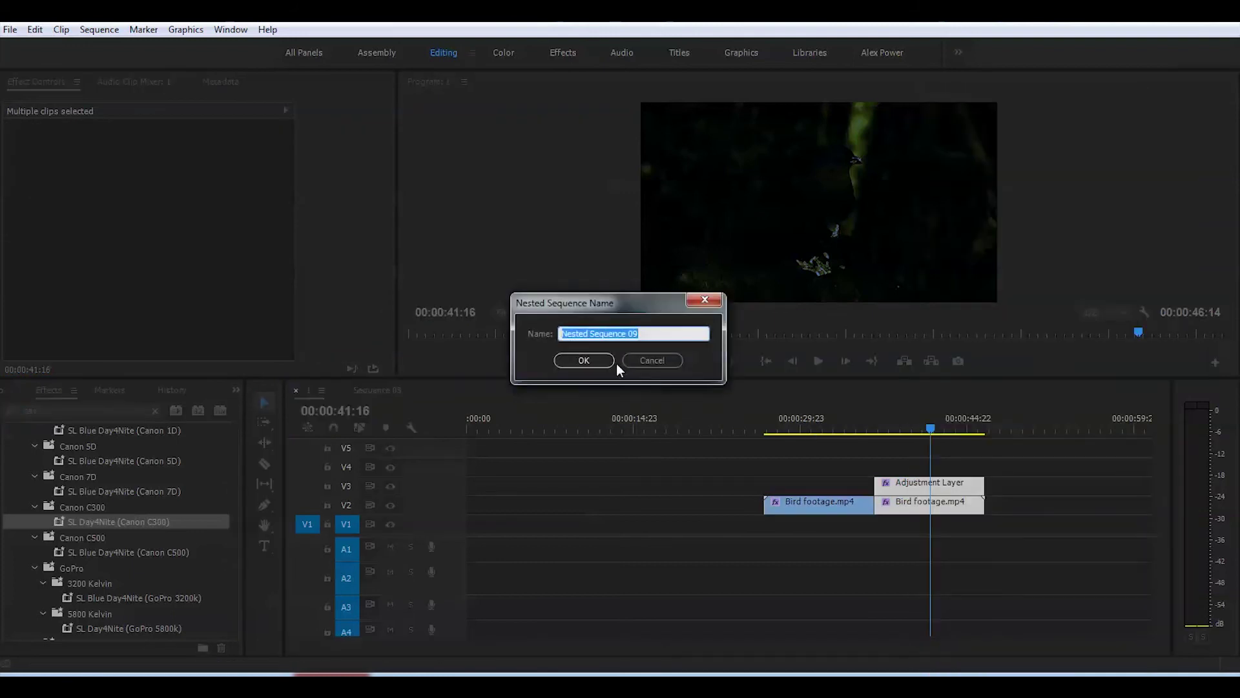
pyautogui.click(594, 362)
# Add a Cross Dissolve at the cut between the day clip and the nested sequence, centred
pyautogui.click(154, 410)
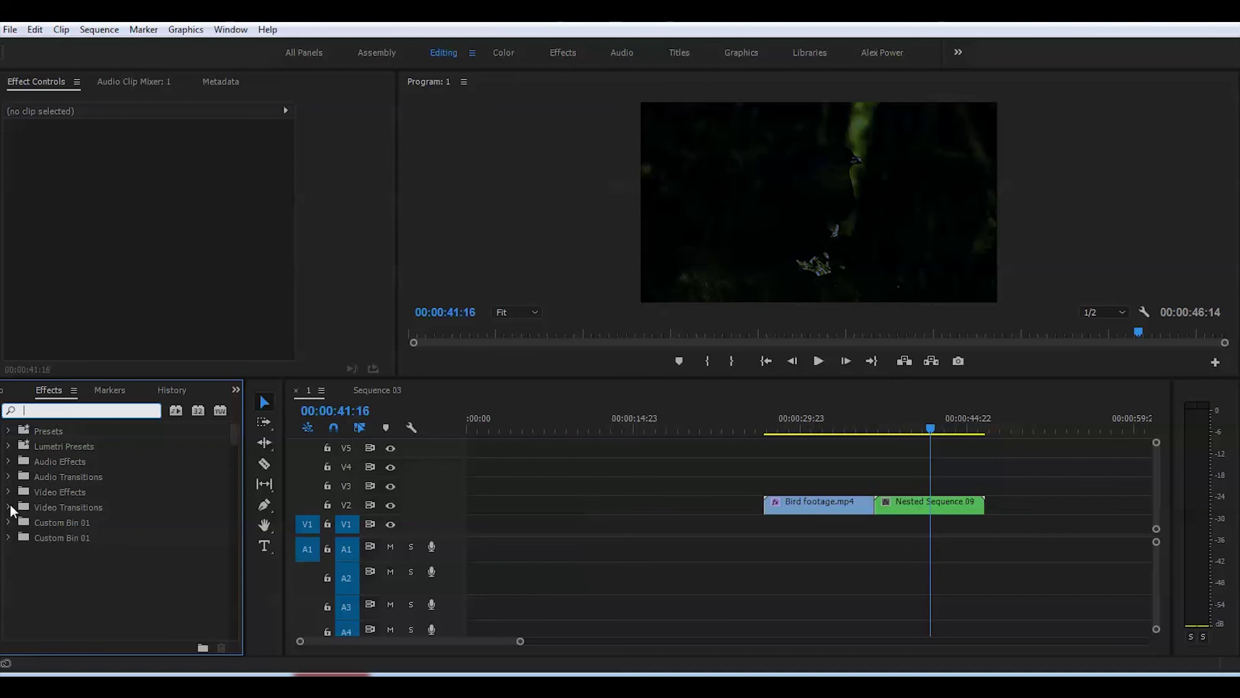
pyautogui.click(8, 507)
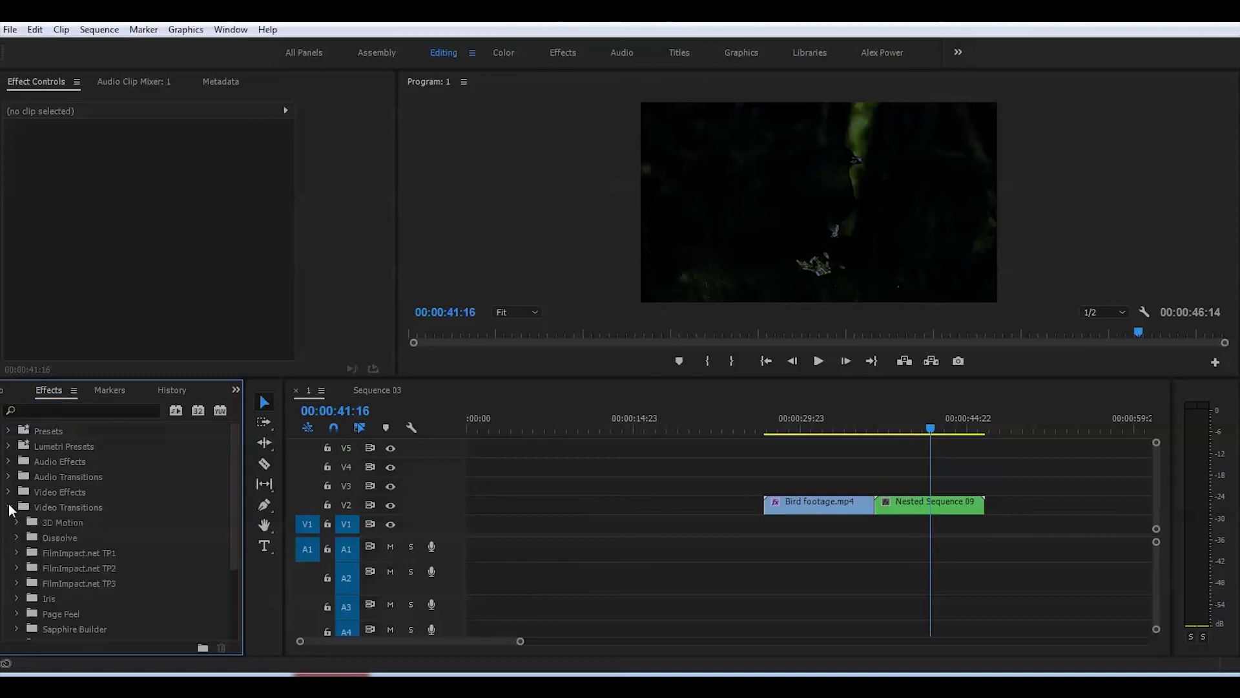
pyautogui.click(17, 538)
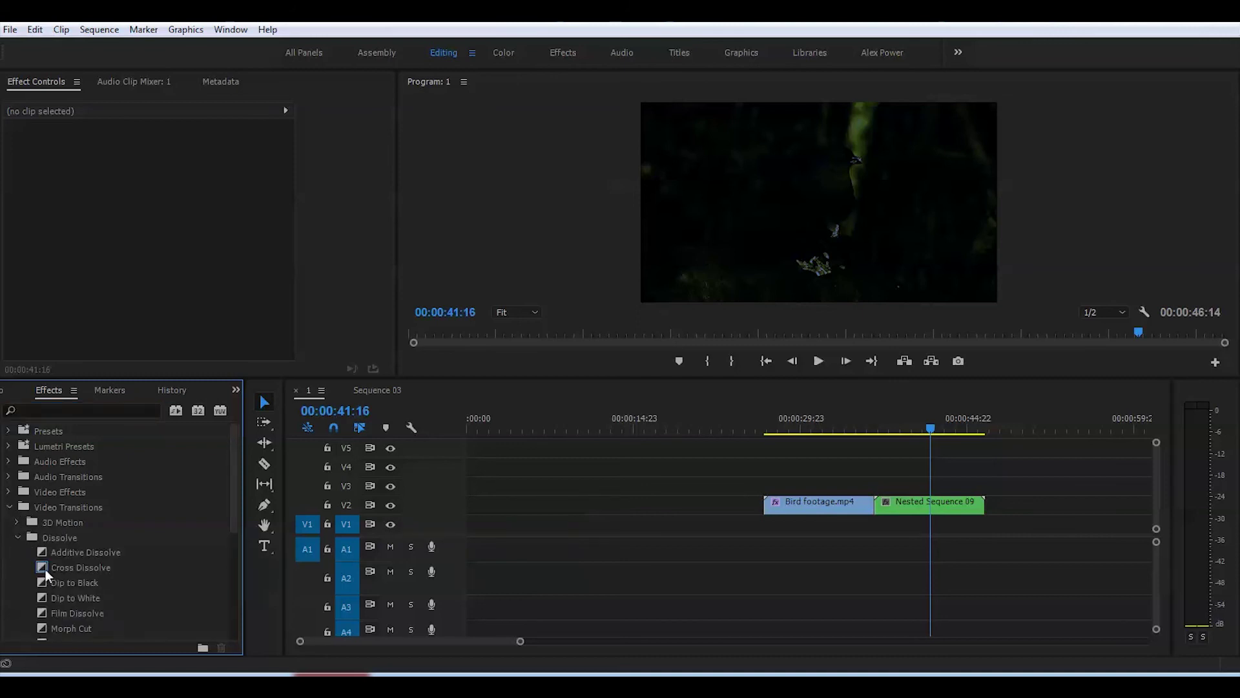
pyautogui.moveTo(45, 574); pyautogui.dragTo(876, 506)
pyautogui.click(206, 175)
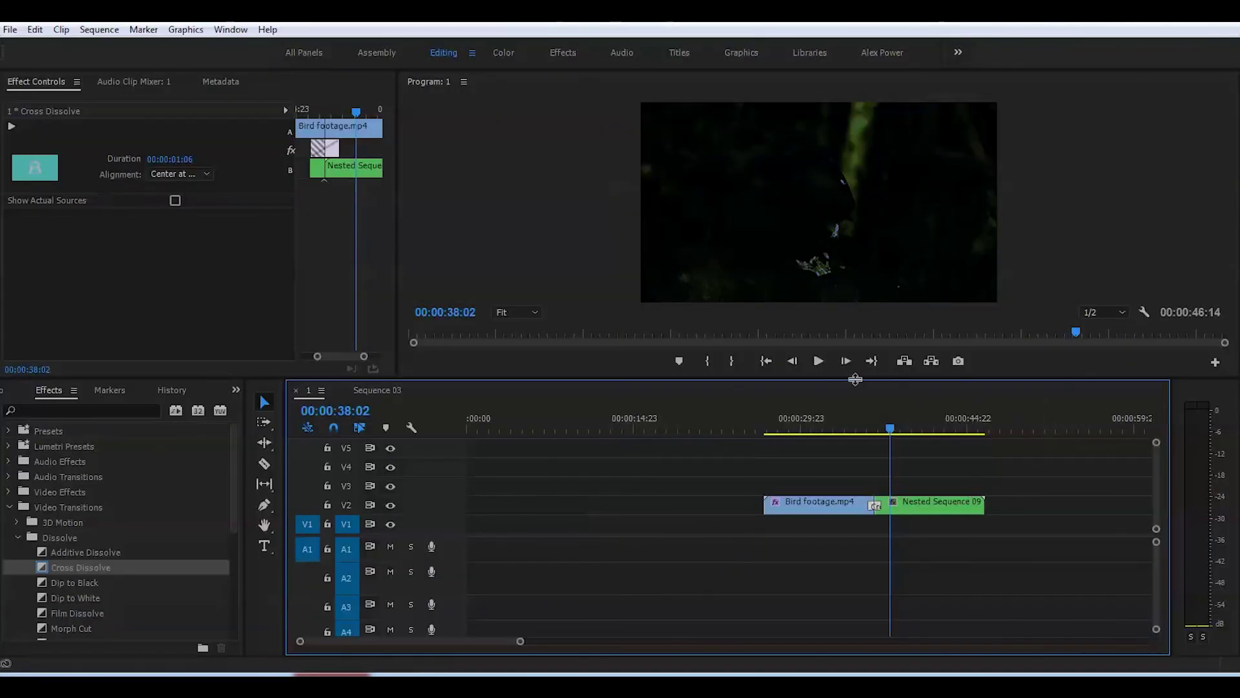
pyautogui.moveTo(885, 420); pyautogui.dragTo(777, 415)
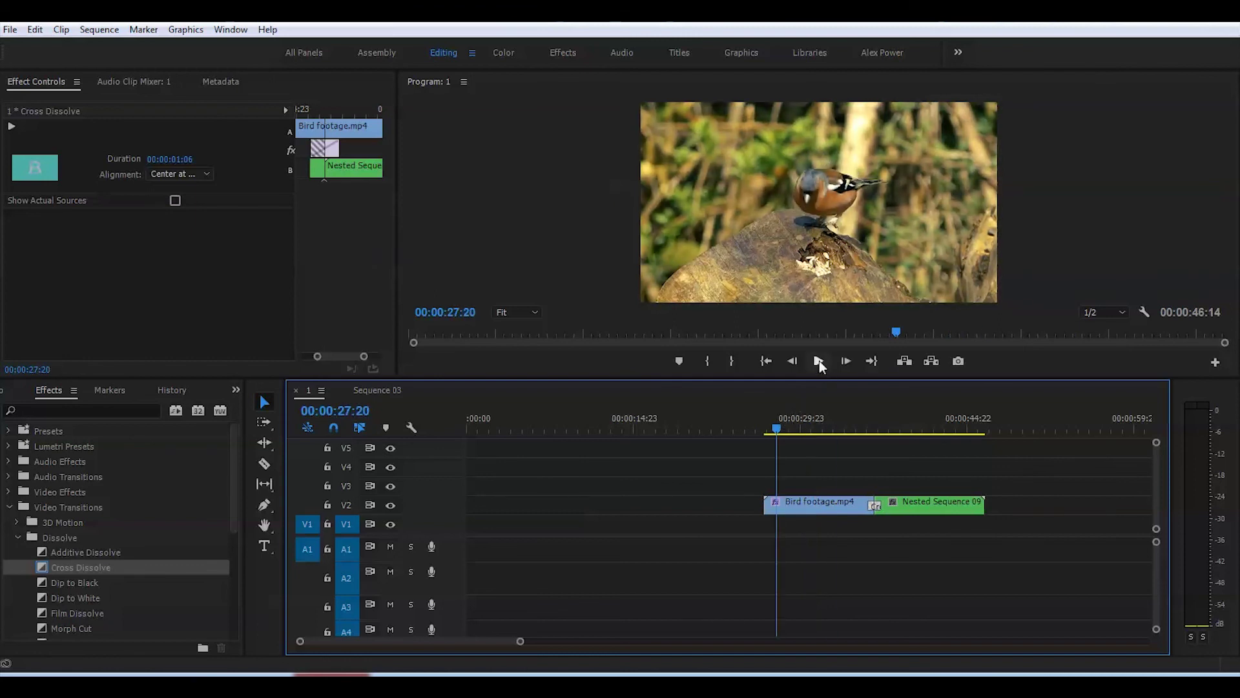